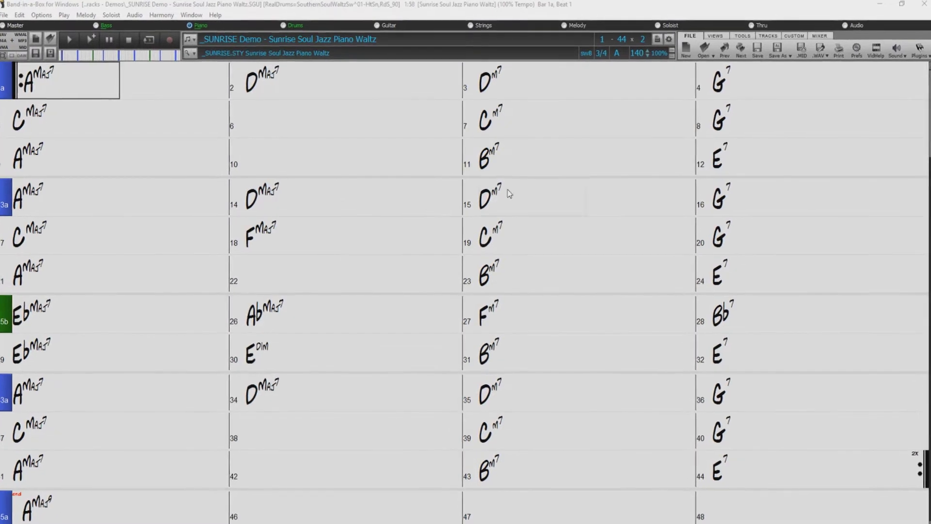
- Show the mixer and bring up the Piano track's part-source options menu
click(827, 33)
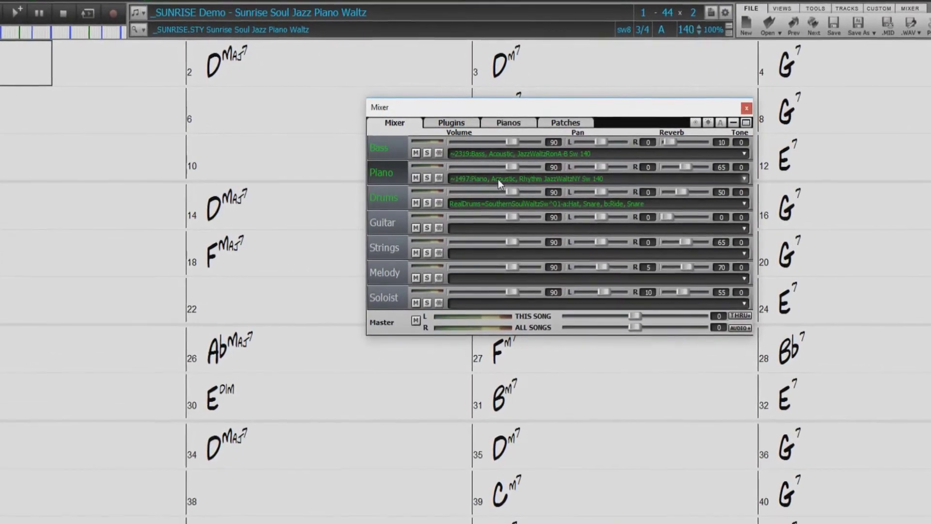
right_click(498, 178)
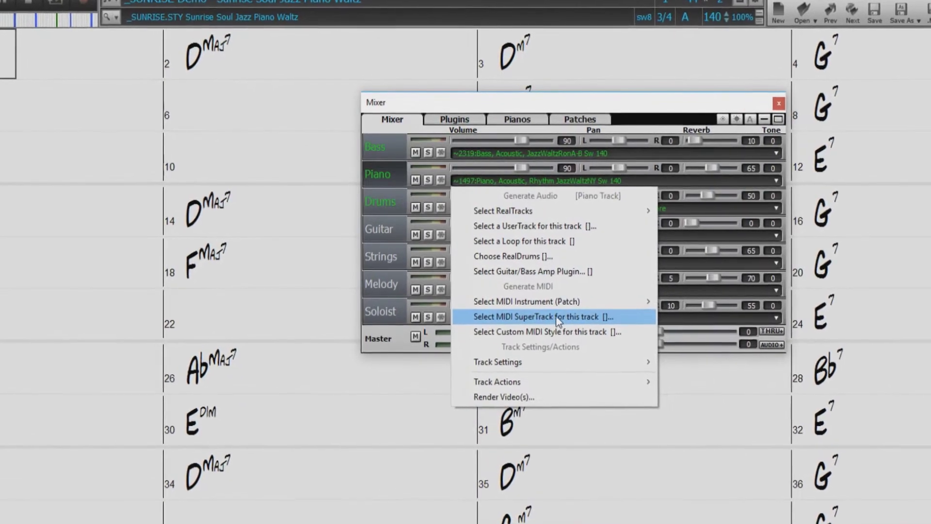
- Assign the 1910 Organ RhythmNoBass Jazz Sw 140 MIDI SuperTrack to the Piano track
click(541, 314)
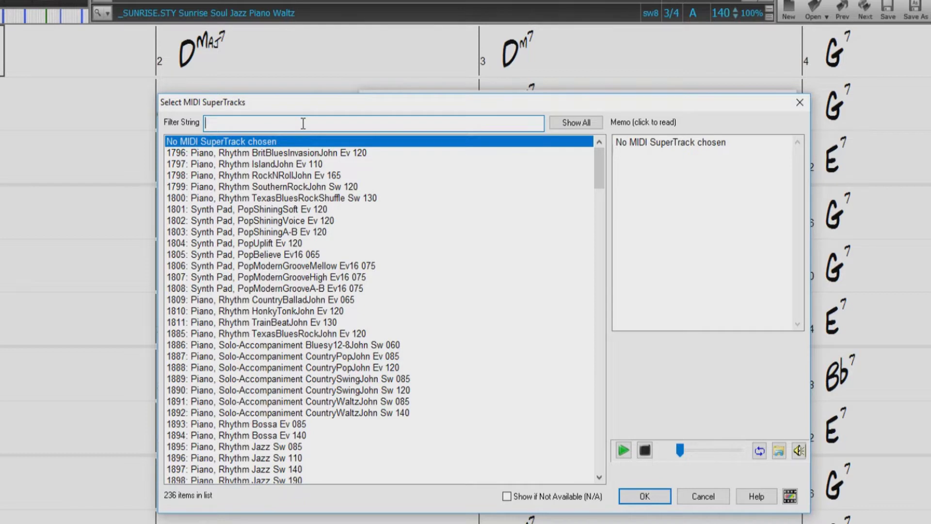
text(organ)
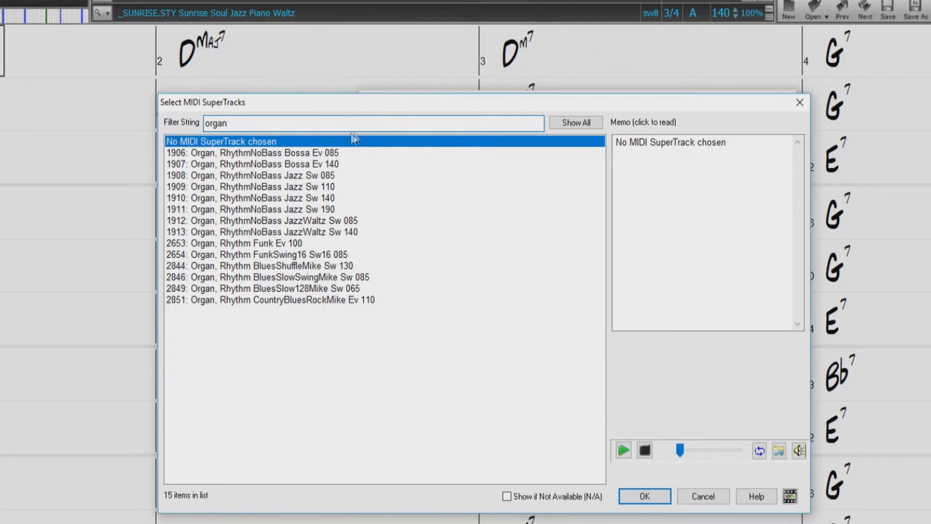
click(266, 198)
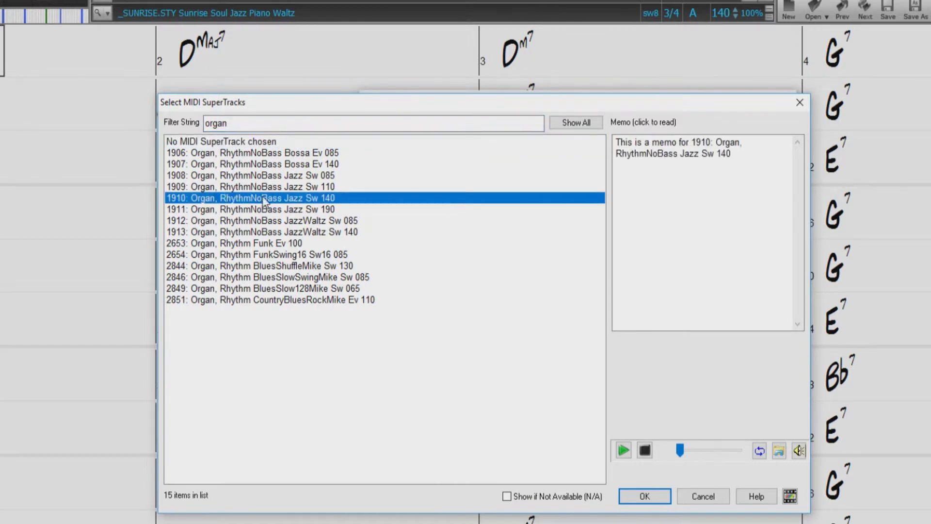
click(632, 496)
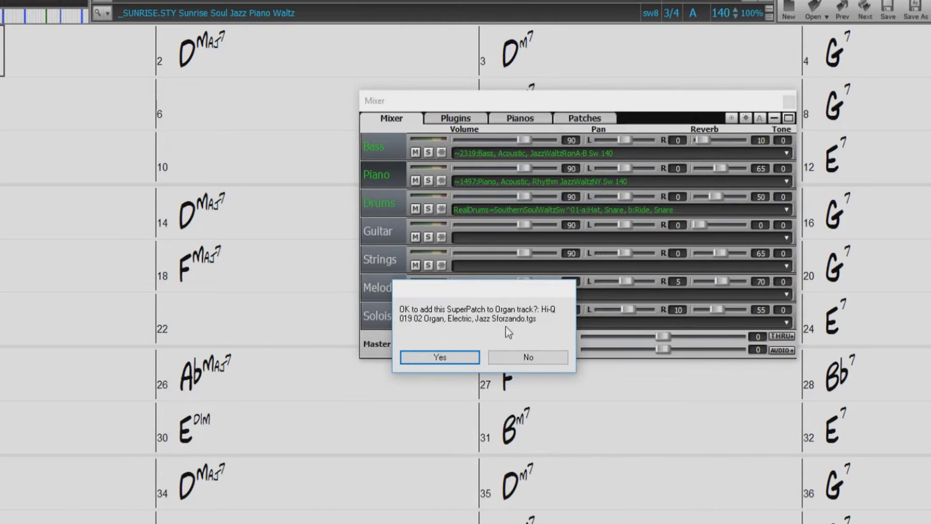
- Accept the Hi-Q Electric Organ Jazz Sforzando SuperPatch and generate the song with organ
click(439, 357)
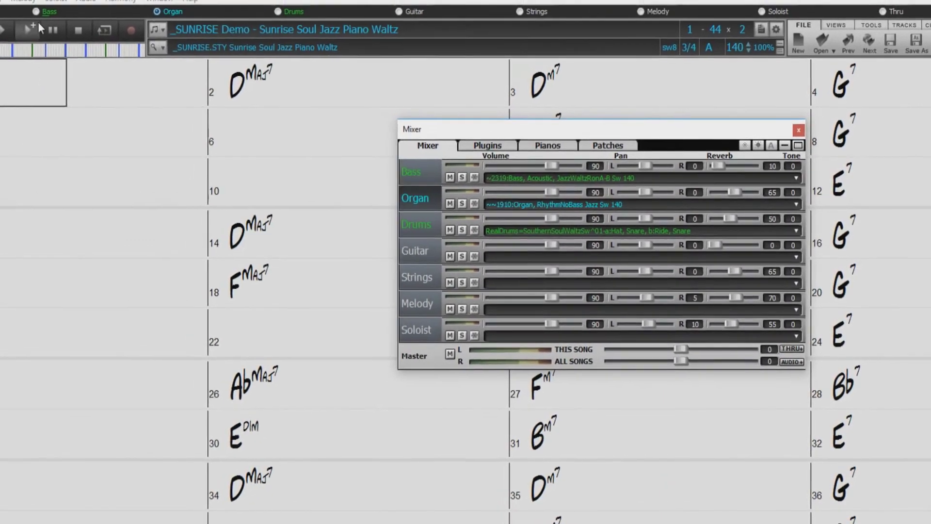
click(39, 27)
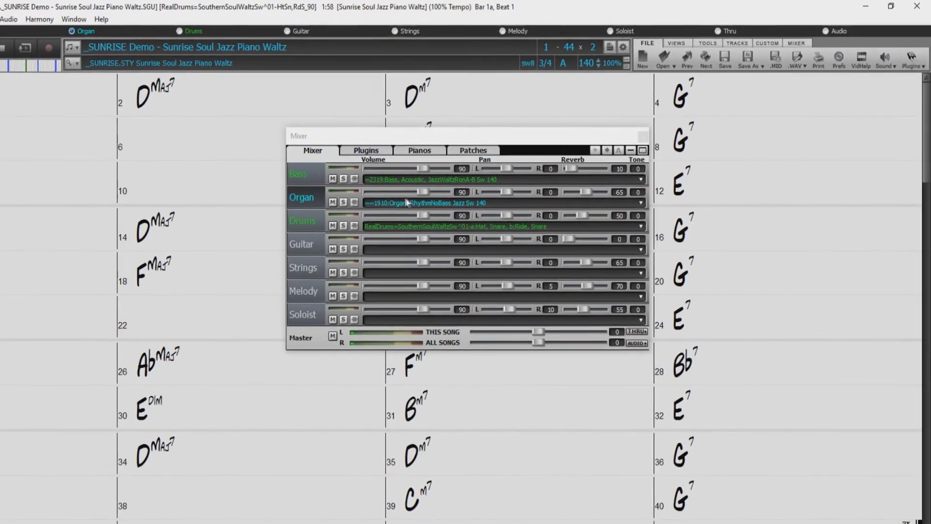
- Give the Organ track the Hi-Q 001 Acoustic Grand Piano patch and play the song
click(395, 208)
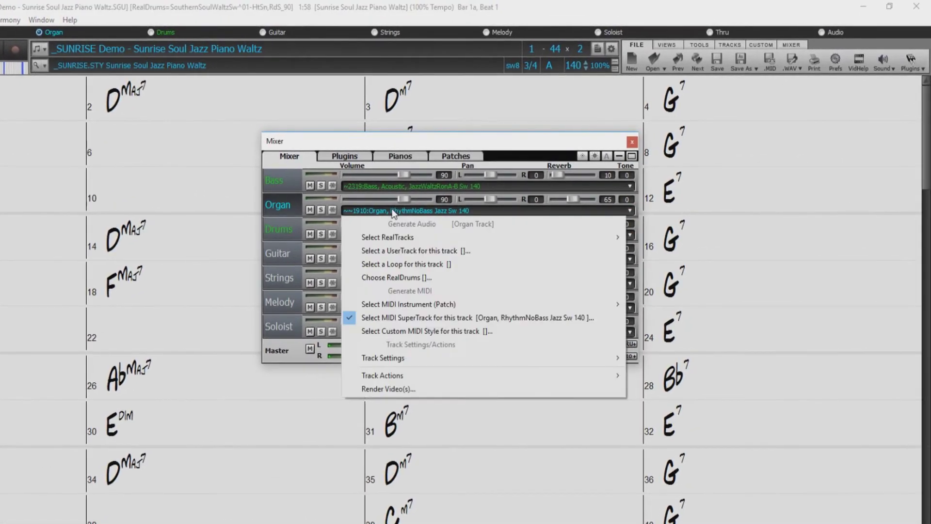
mouse_move(408, 304)
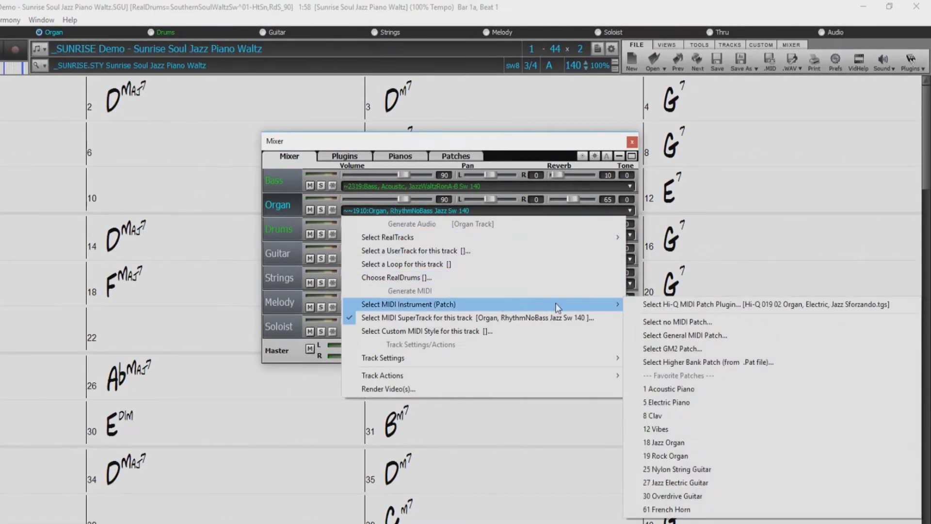
click(639, 305)
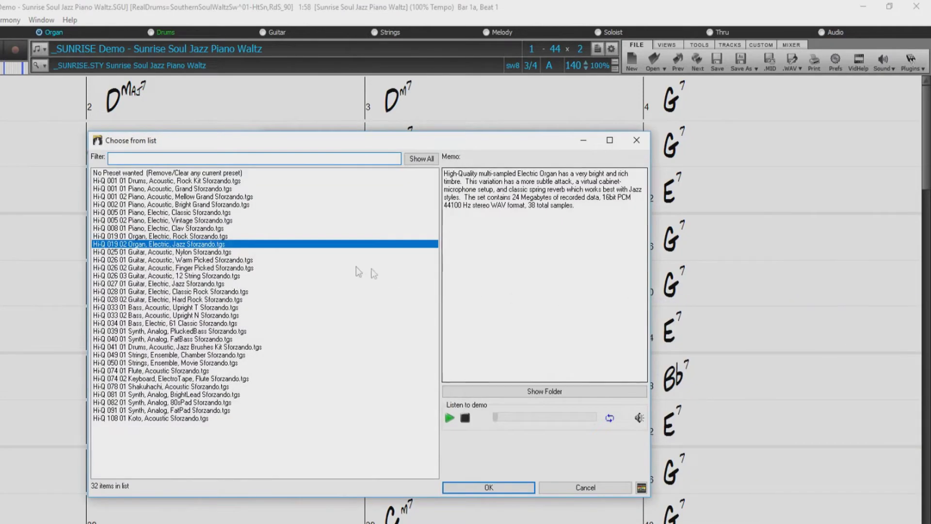
click(204, 190)
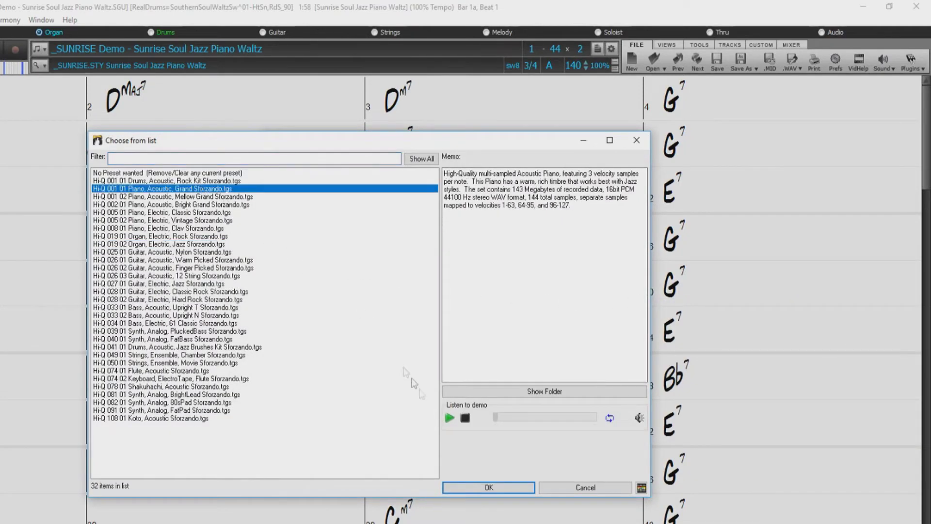
click(489, 487)
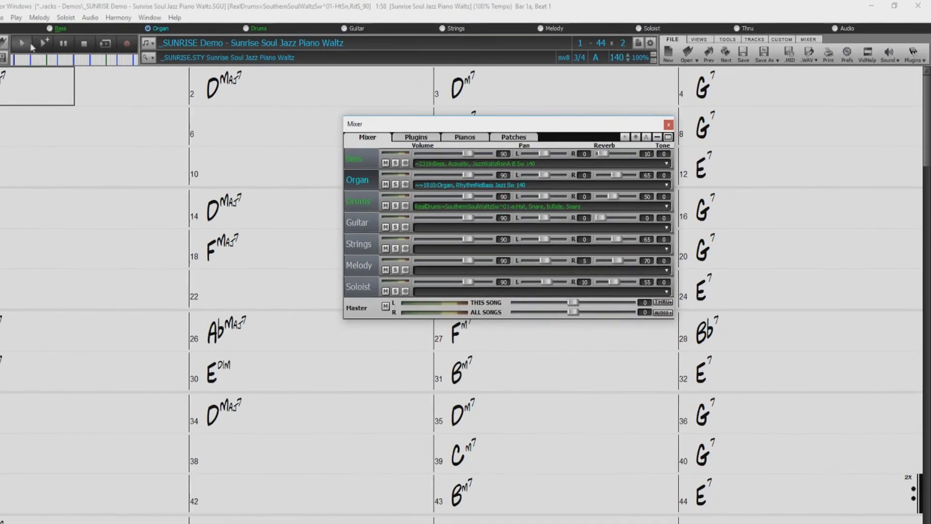
click(73, 42)
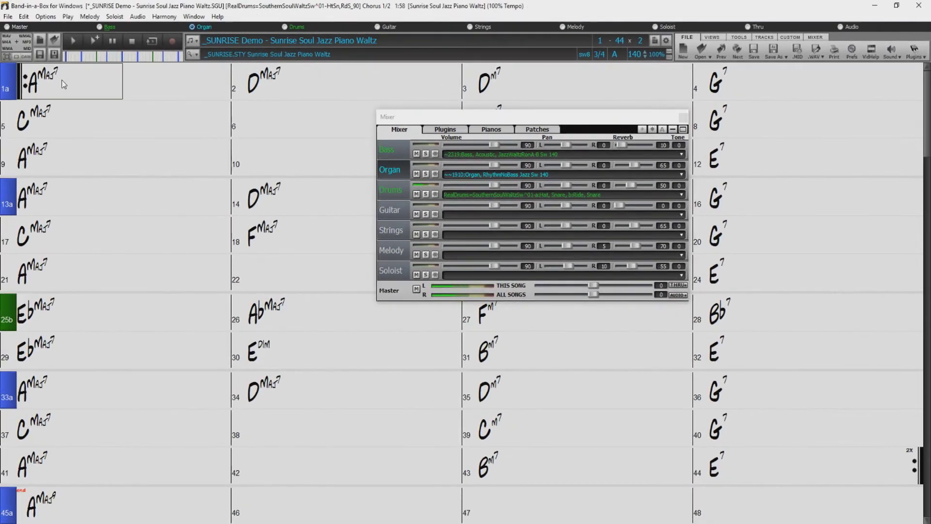